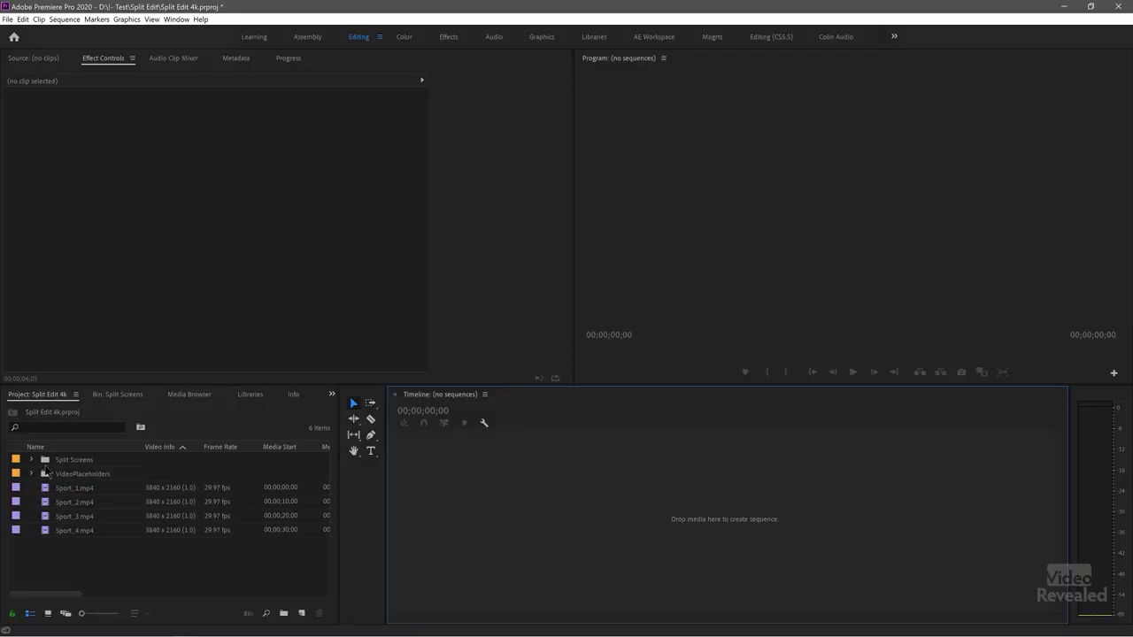
Copy the 4E sequence from the Split Screens bin and paste it into the project root
left_click(30, 460)
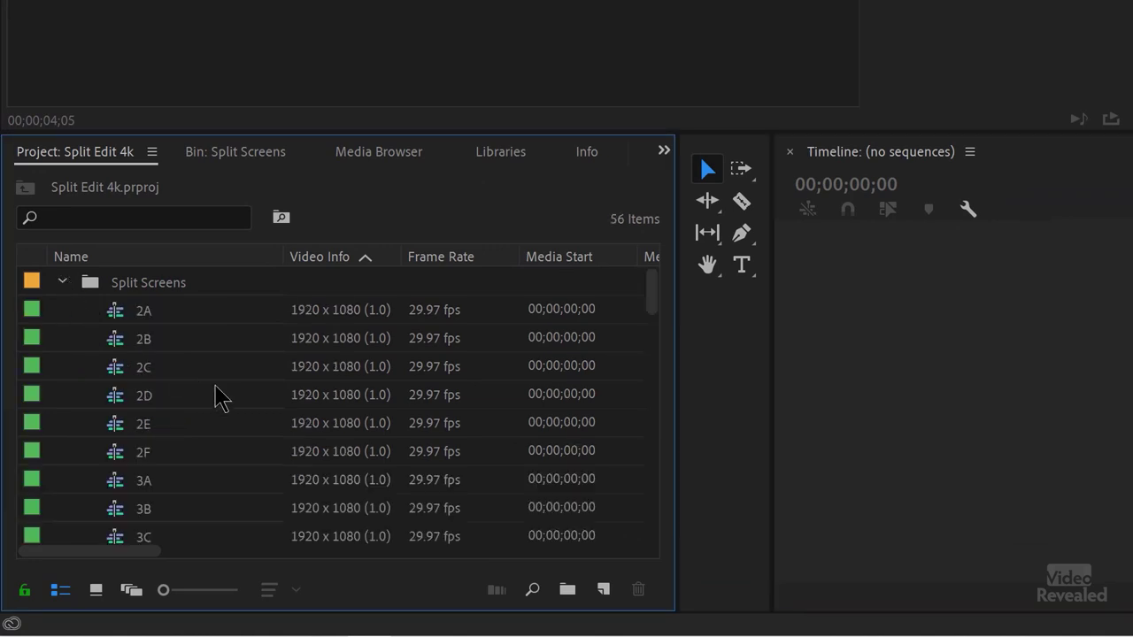
scroll(212, 398, "down", 3)
scroll(196, 403, "down", 2)
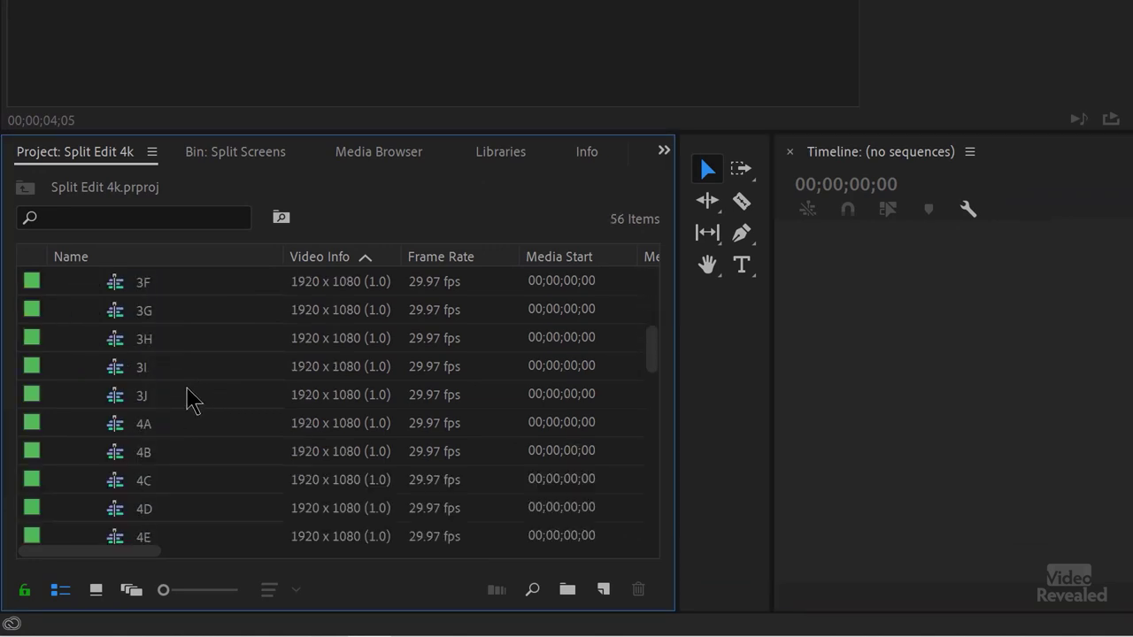
left_click(112, 434)
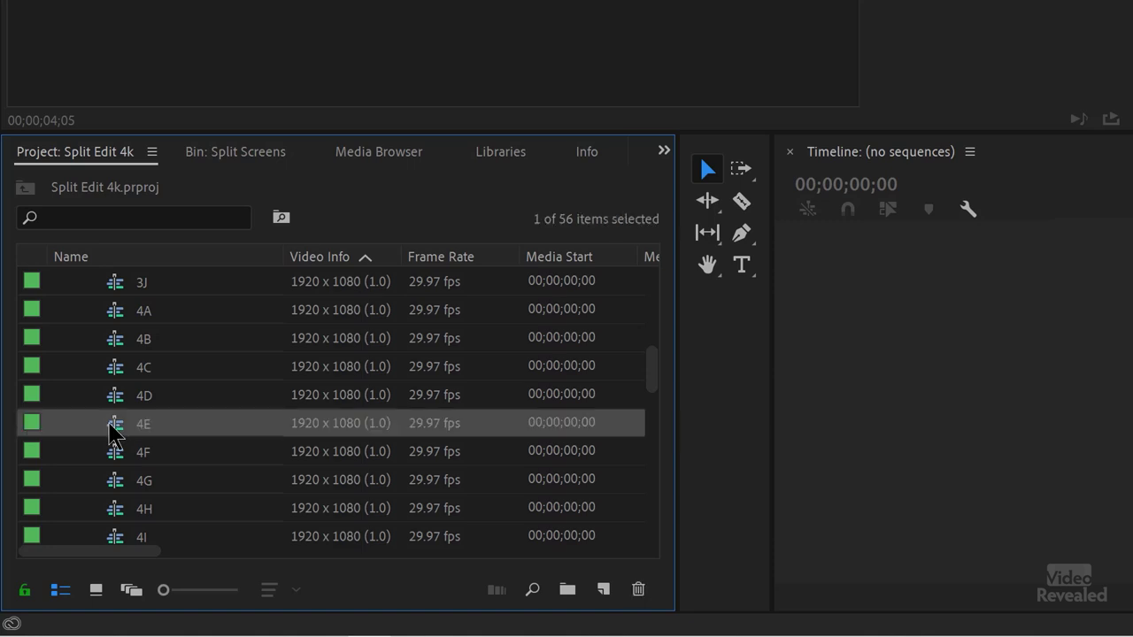
scroll(146, 361, "up", 5)
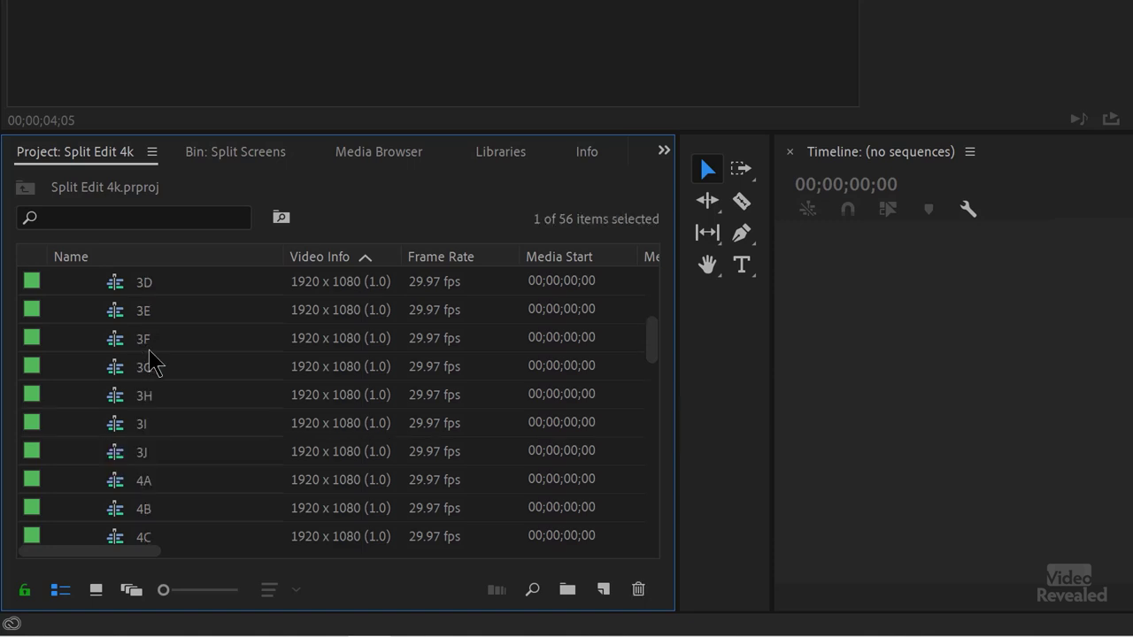
left_click(62, 282)
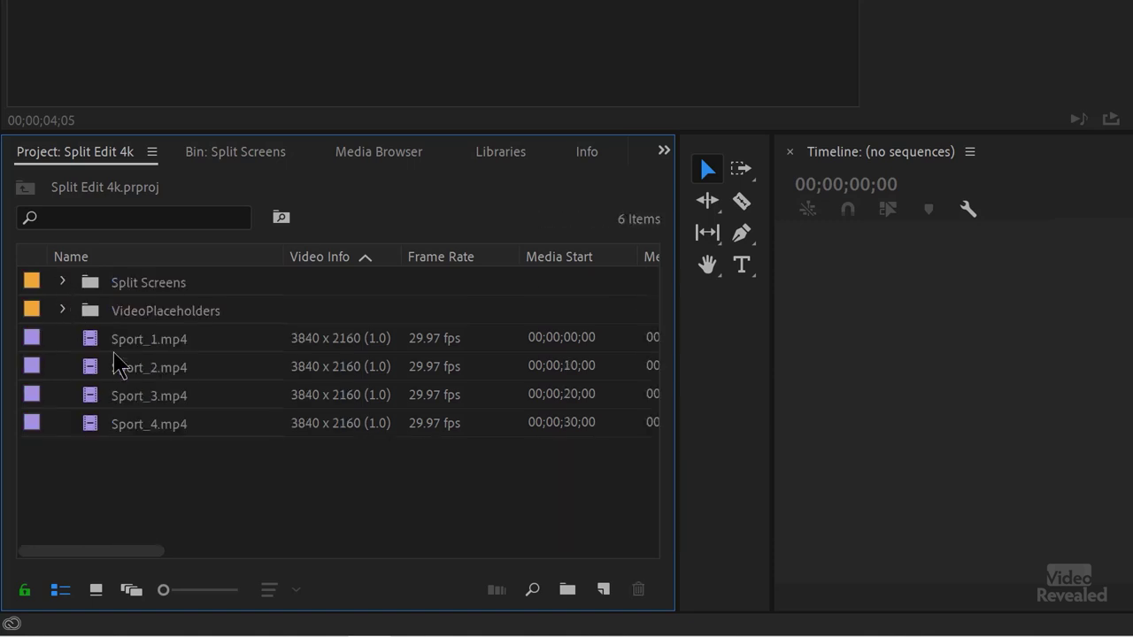
key("ctrl+v")
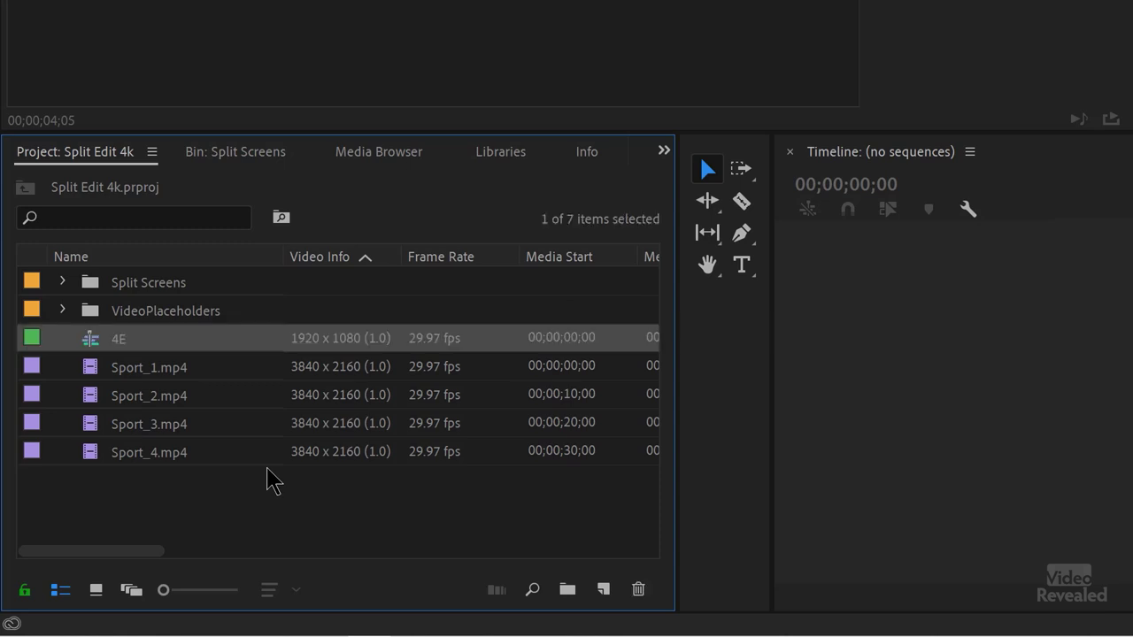
left_click(299, 478)
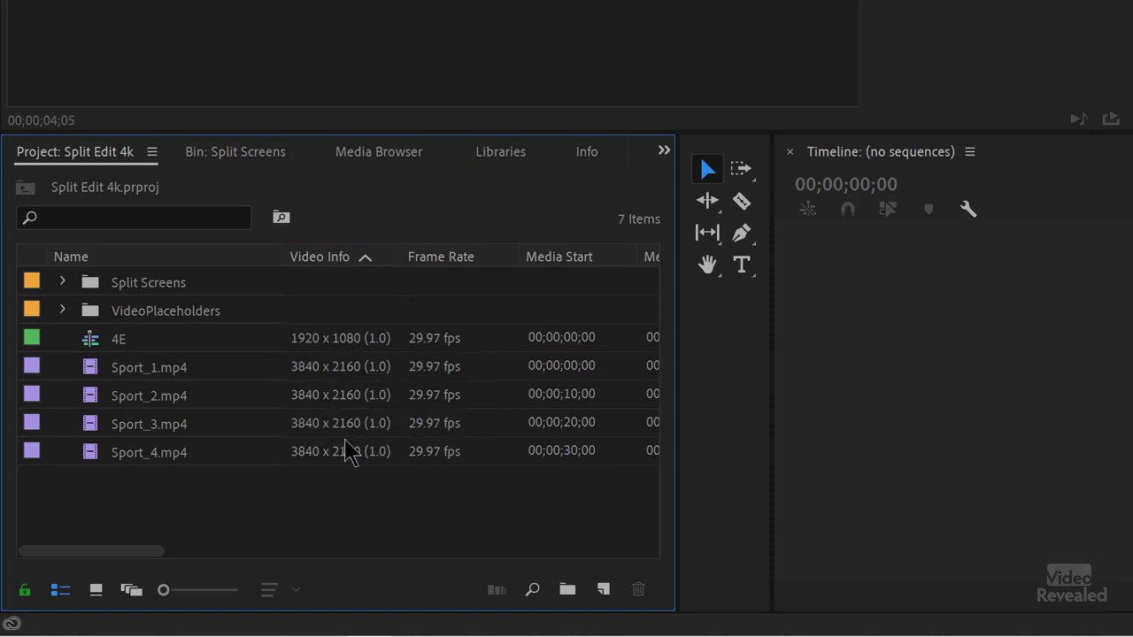
Open the 4E sequence in the Timeline and preview its four-panel placeholder animation
double_click(85, 338)
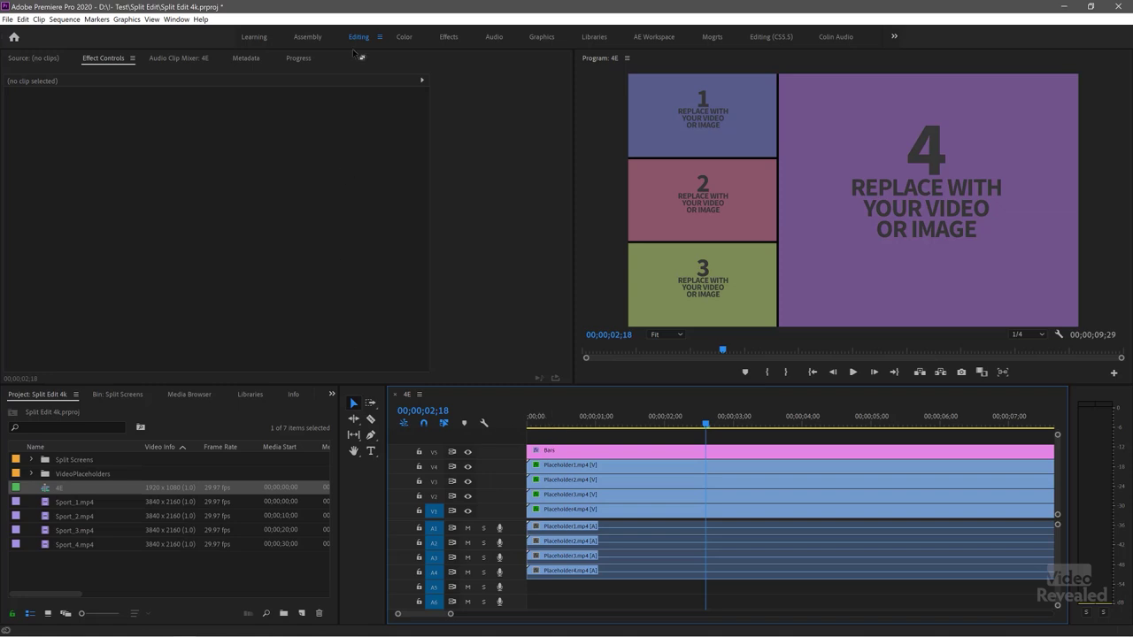
key("Home")
key("space")
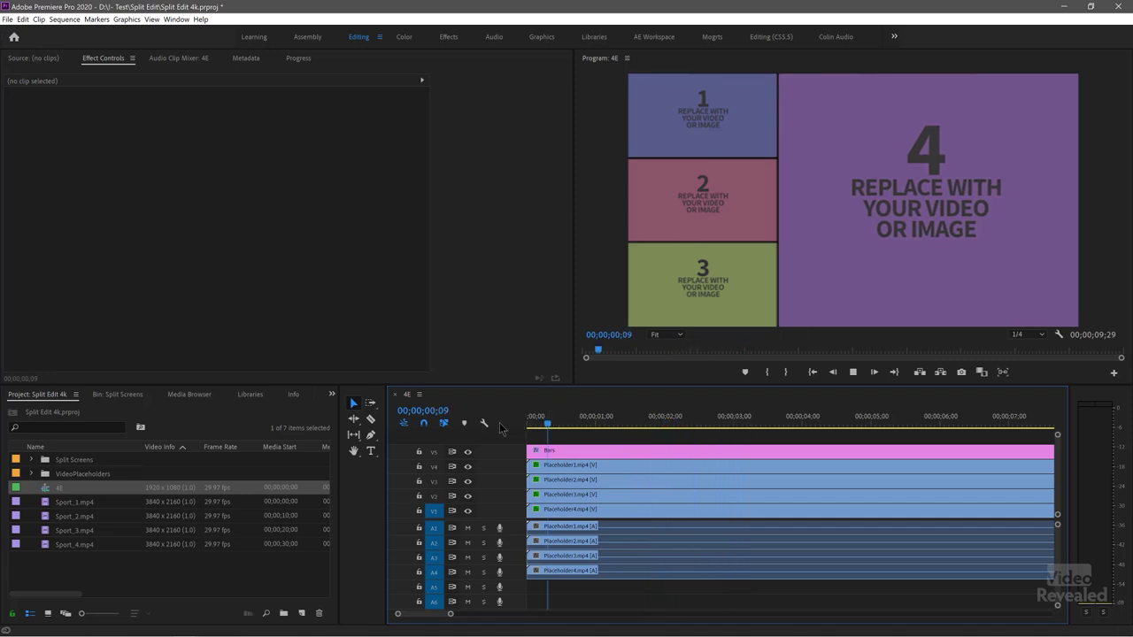
key("space")
key("Home")
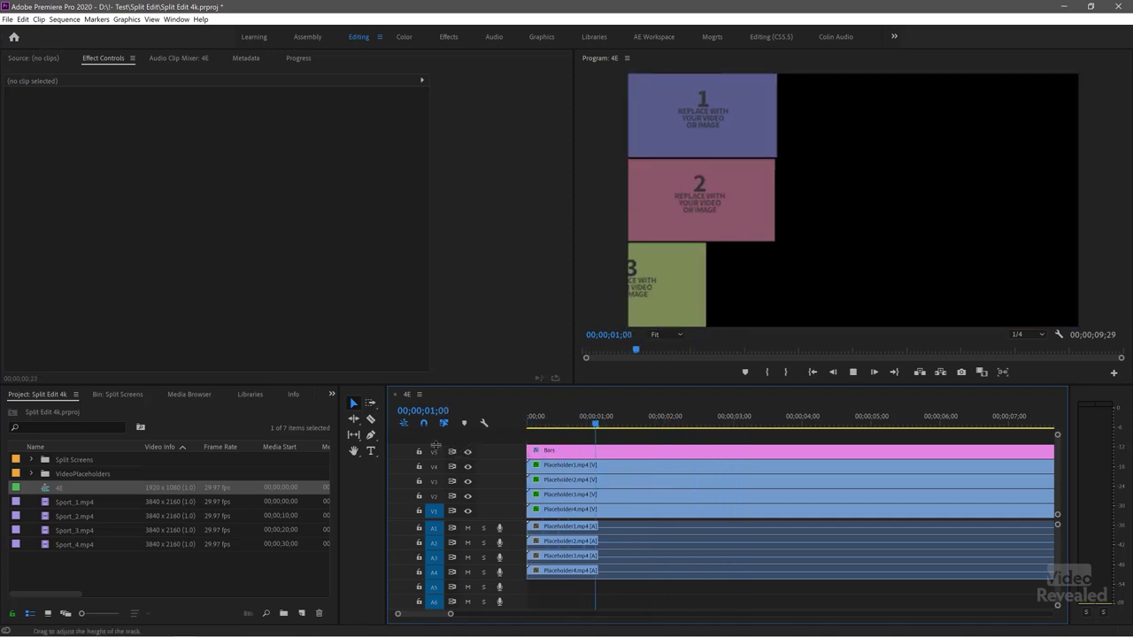
key("space")
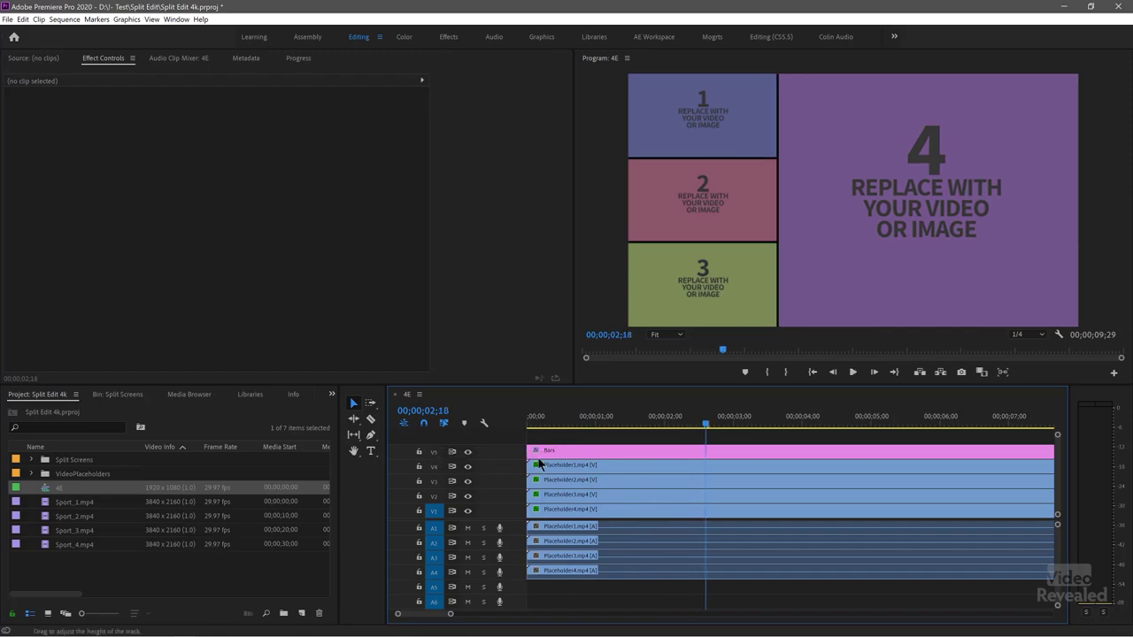
left_click(72, 20)
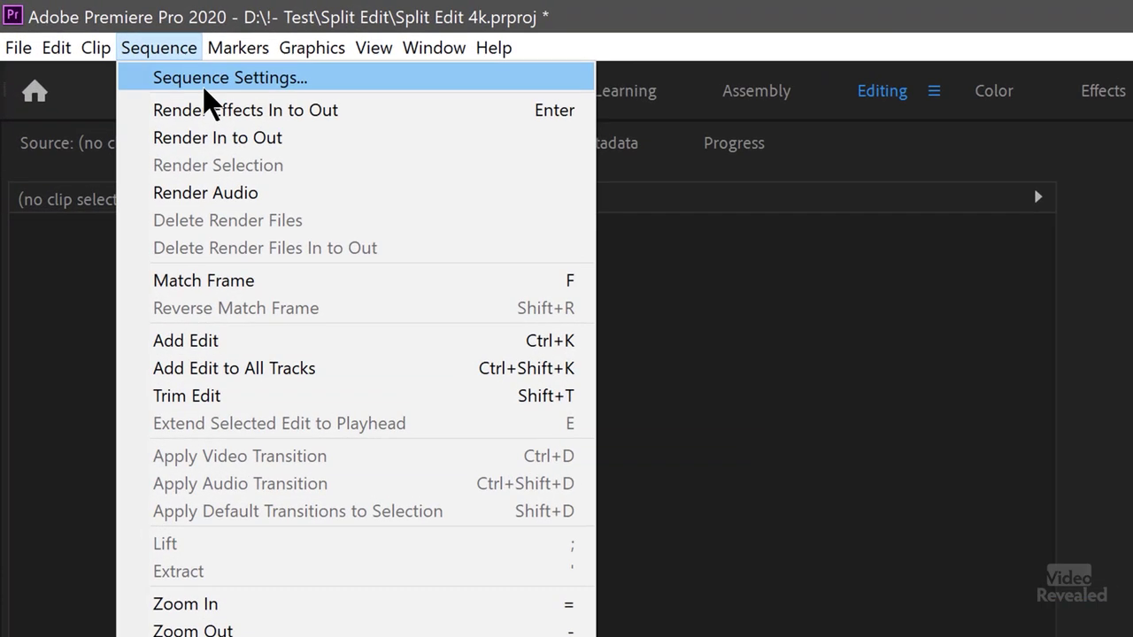
Change the 4E sequence frame size to 3840 x 2160 in Sequence Settings
left_click(204, 87)
double_click(301, 196)
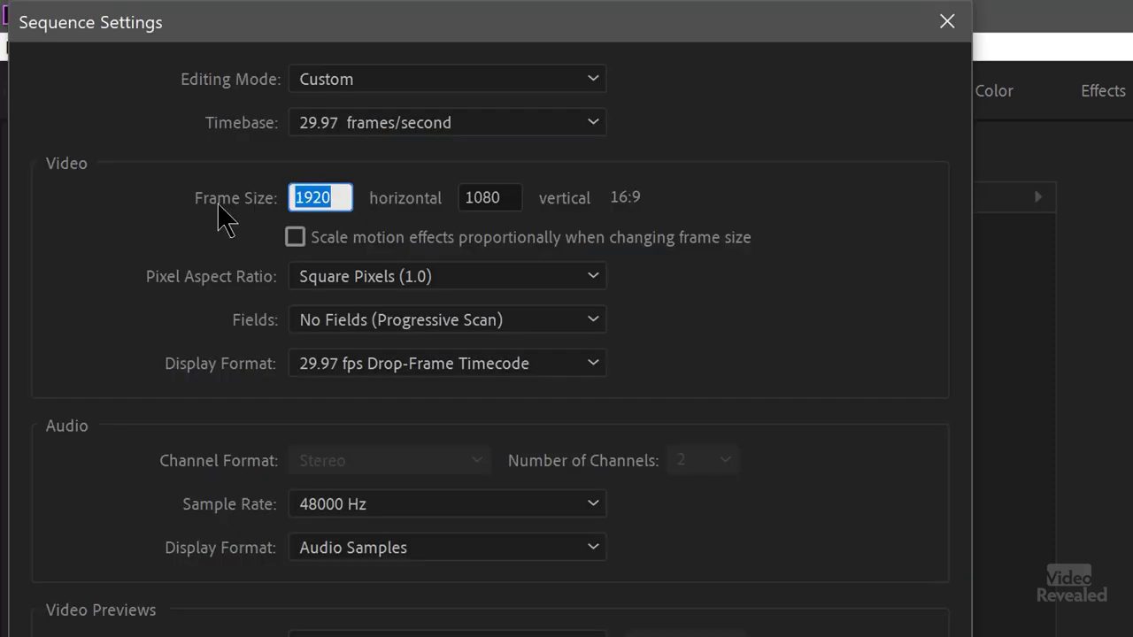
type("3840")
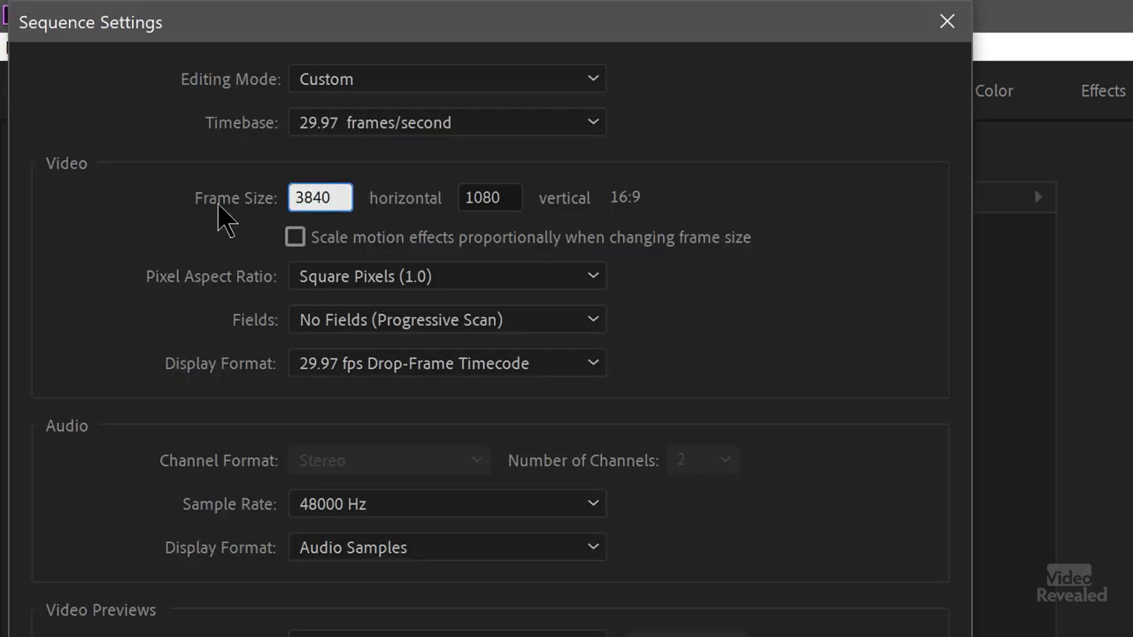
key("Tab")
type("21")
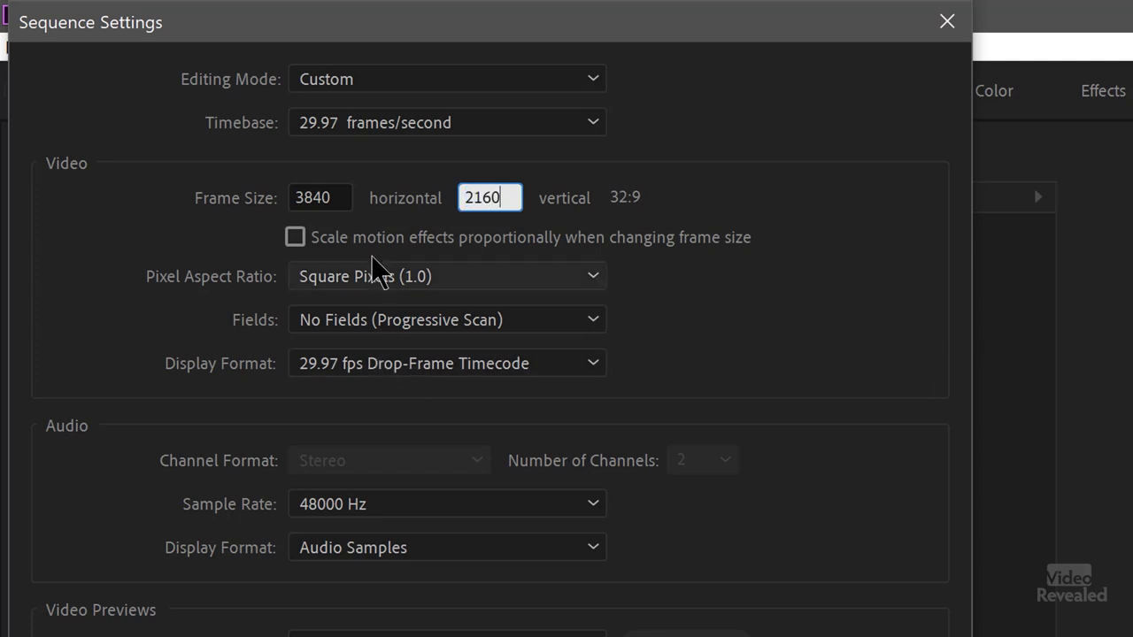
key("Tab")
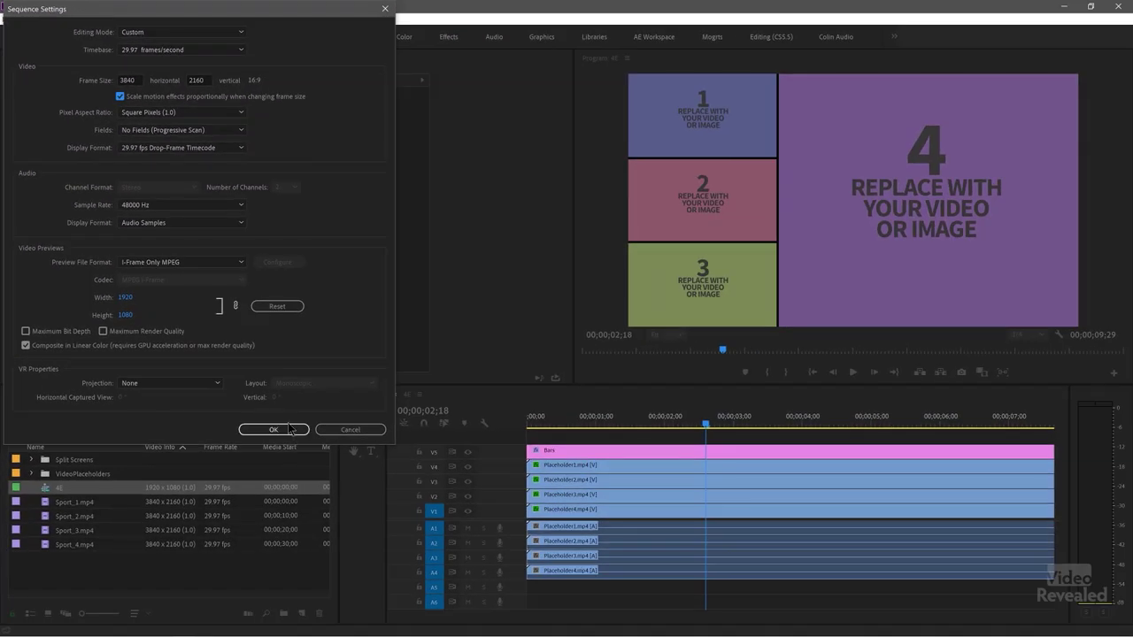
left_click(288, 430)
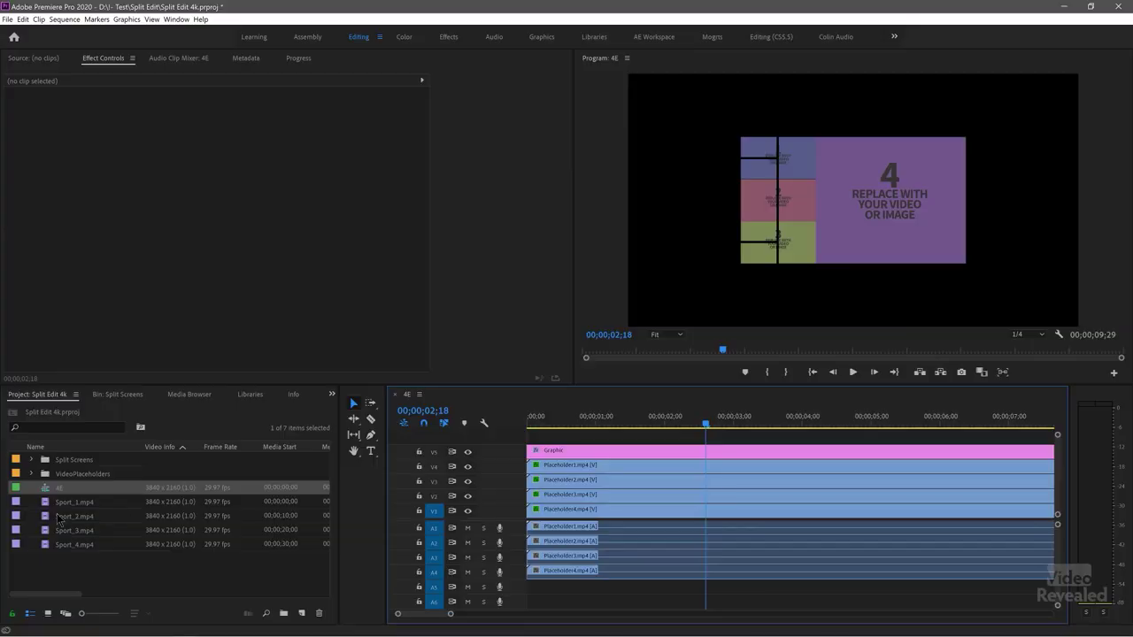
Replace Placeholders 1–4 with the Sport_1 to Sport_4.mp4 clips
left_click(48, 505)
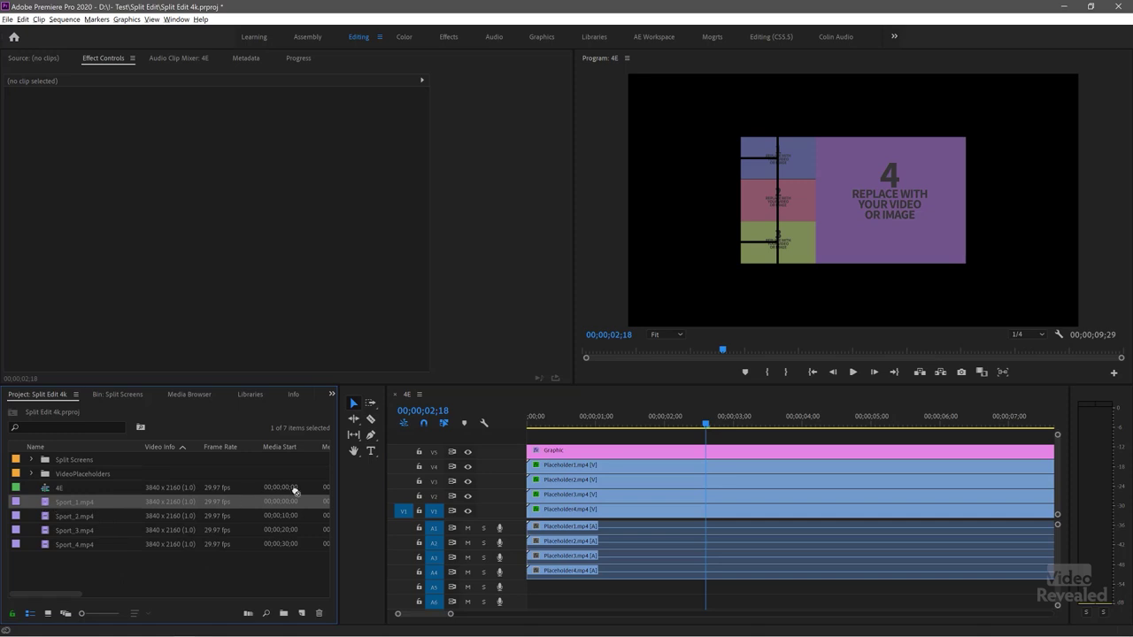
left_click(563, 467)
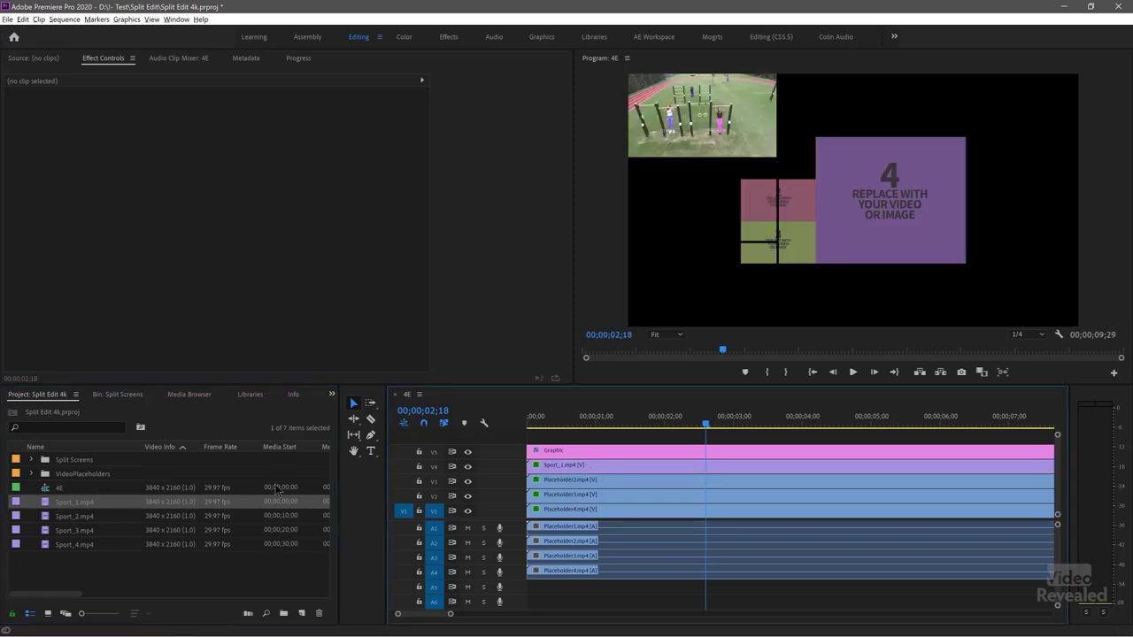
left_click_drag(47, 518, 228, 502)
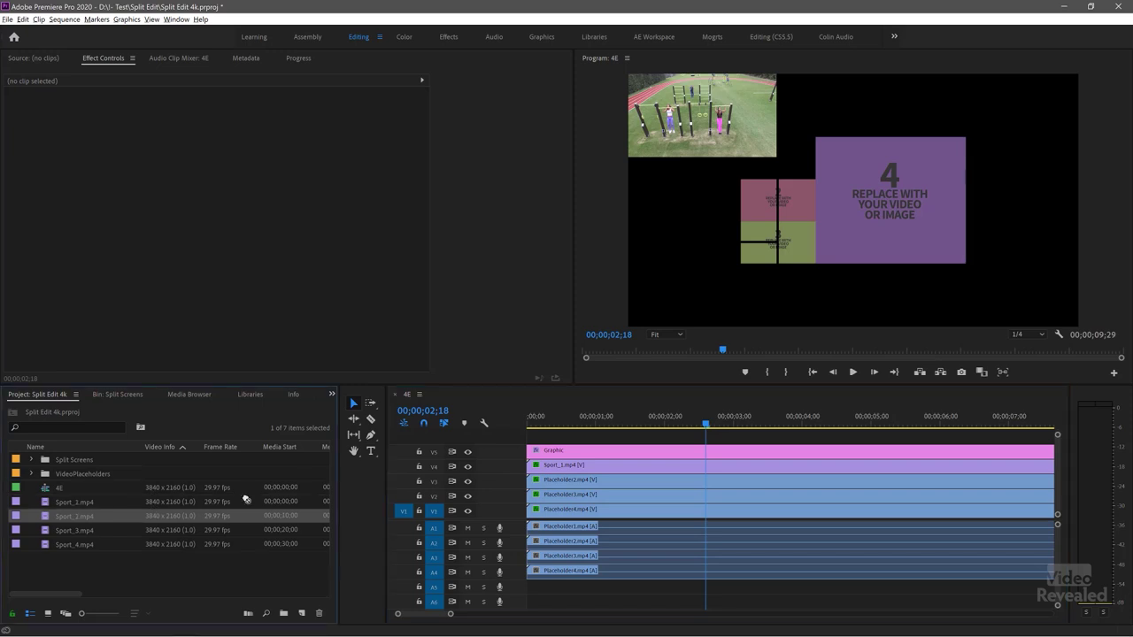
left_click_drag(512, 488, 552, 488)
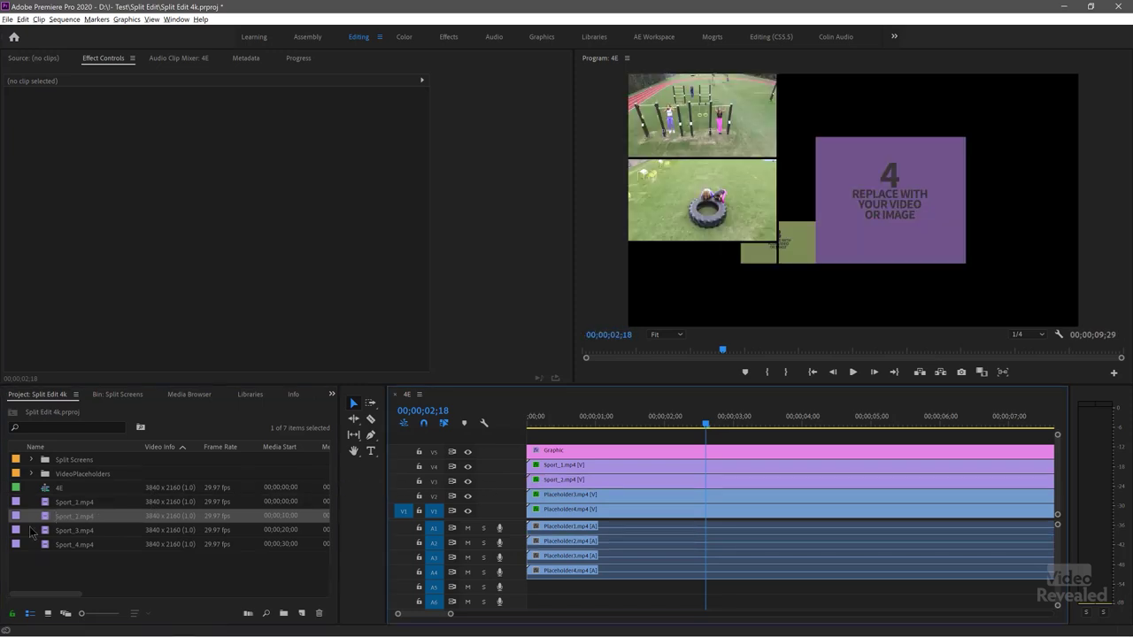
left_click_drag(47, 531, 538, 495)
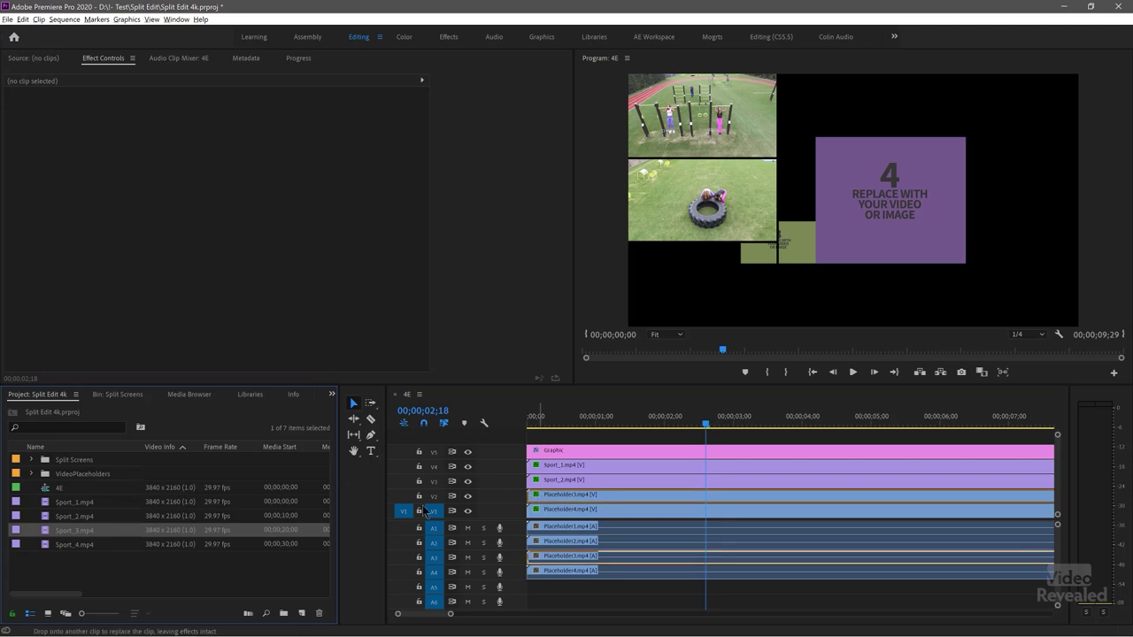
left_click_drag(47, 544, 113, 546)
left_click_drag(497, 510, 542, 512)
Play the split-screen sequence back from the start and stop it
key("Home")
key("space")
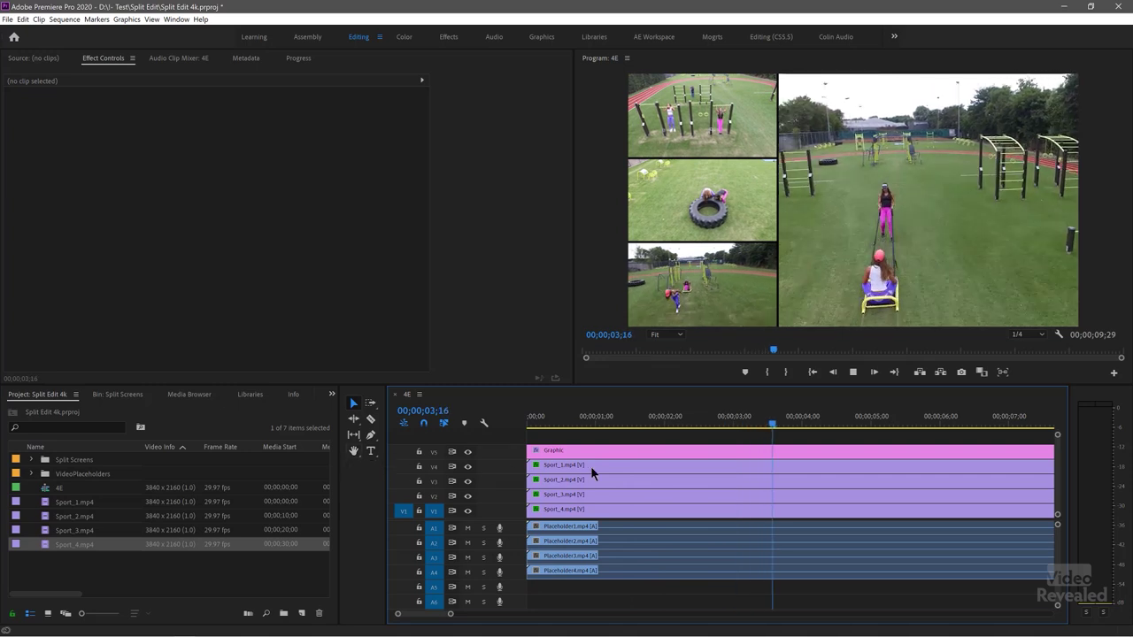
key("space")
Shift Sport_4's Position X, then undo back to the placeholder layout and reopen 4E
left_click(614, 511)
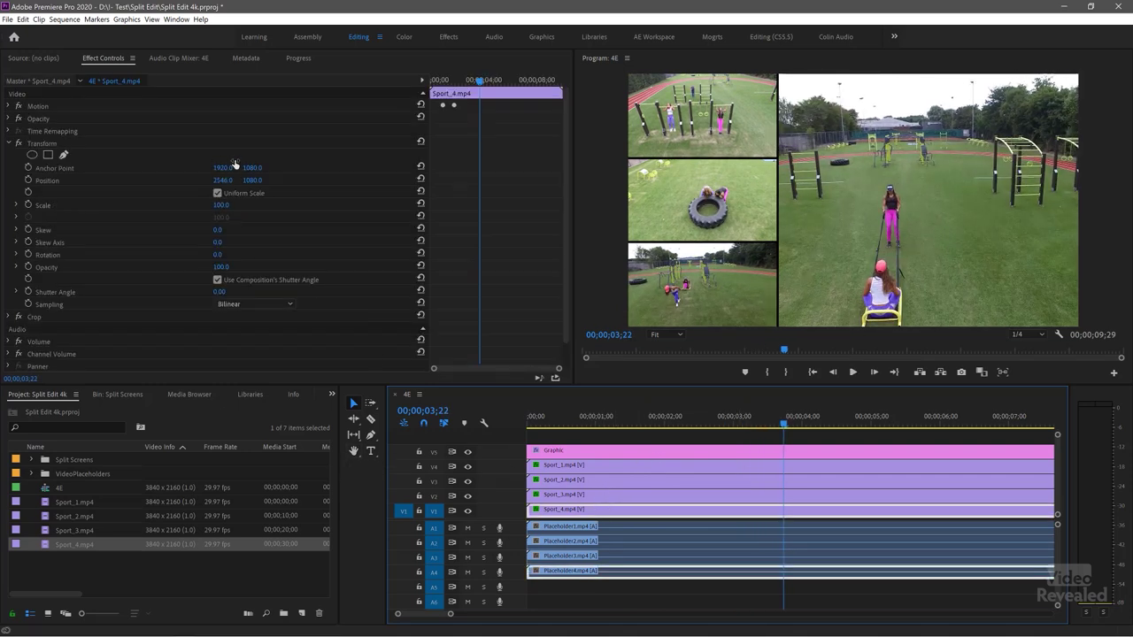
left_click_drag(221, 180, 487, 180)
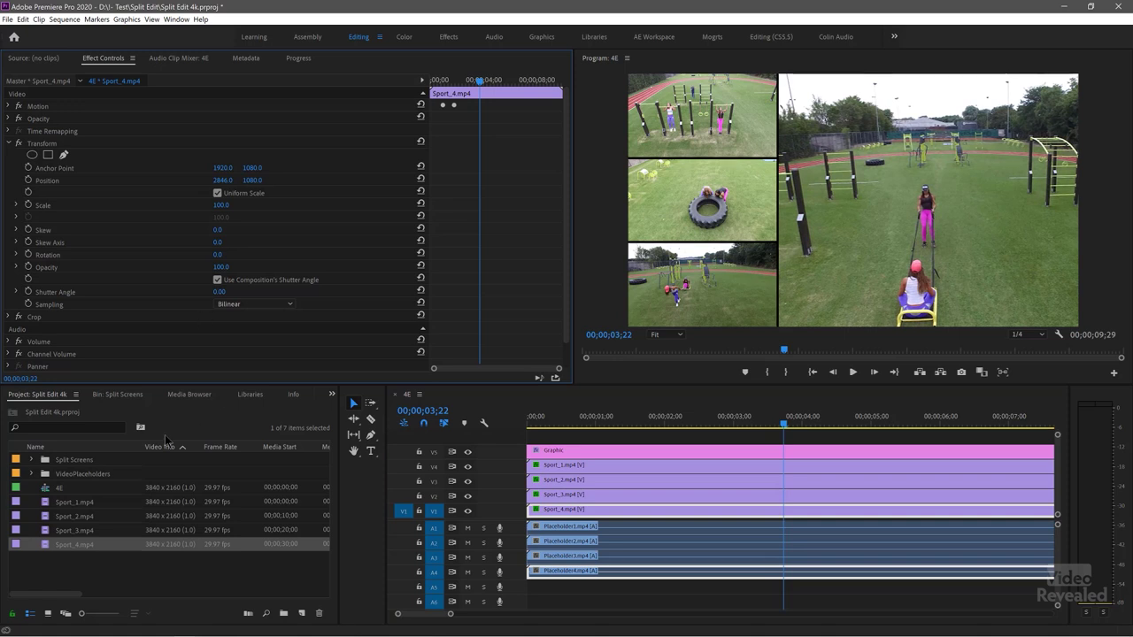
key("ctrl+z")
key("ctrl+z")
key("ctrl+z")
key("ctrl+z")
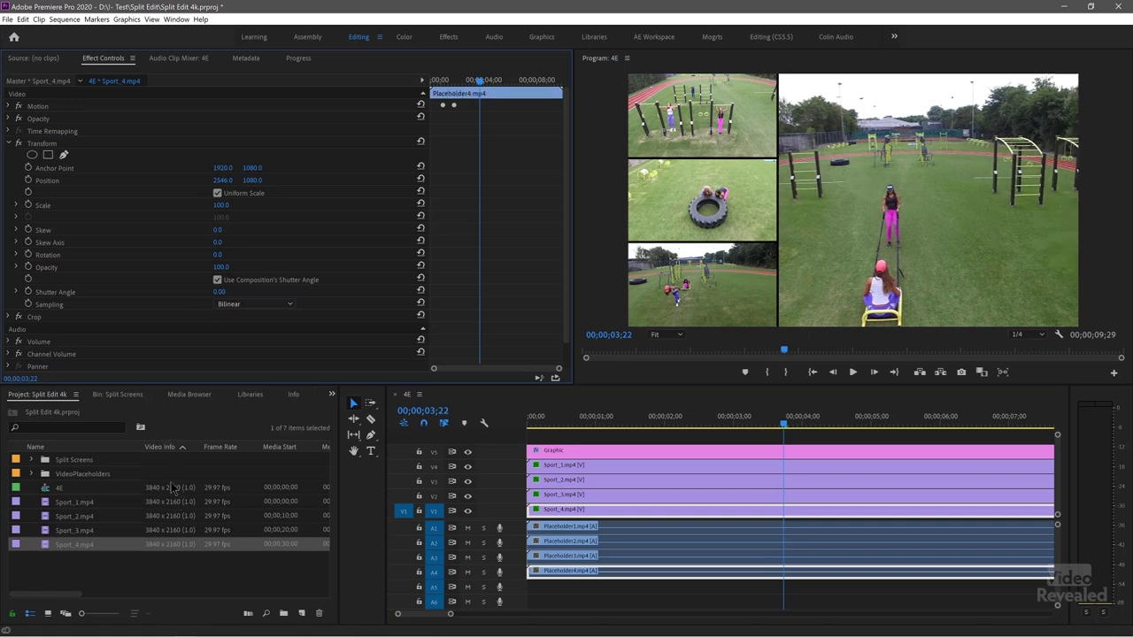
key("ctrl+z")
key("ctrl+z")
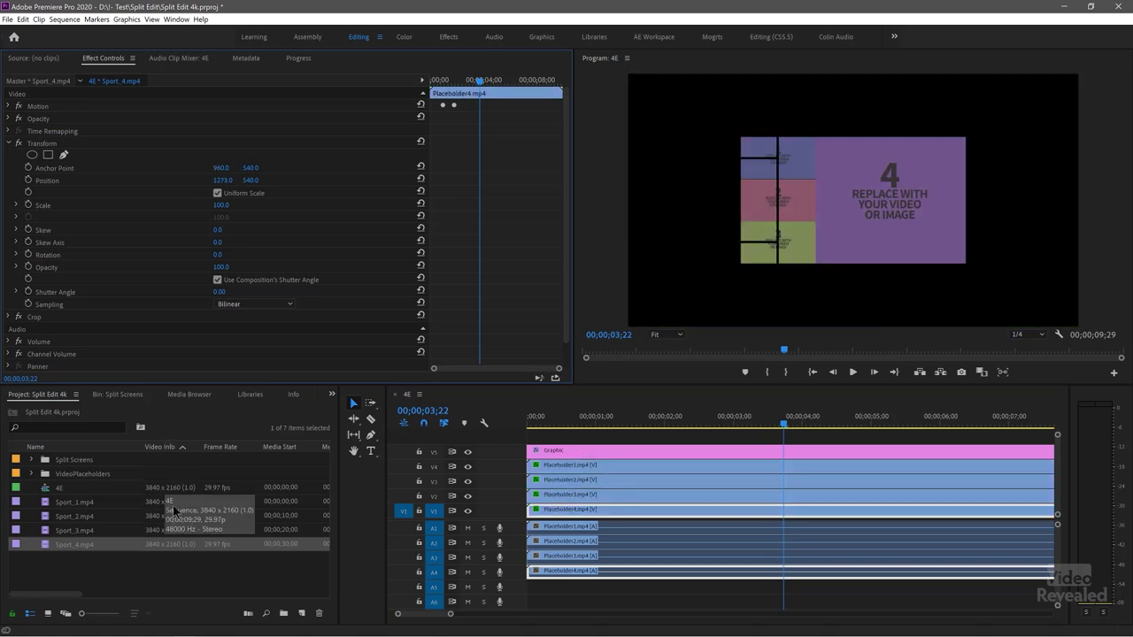
double_click(50, 488)
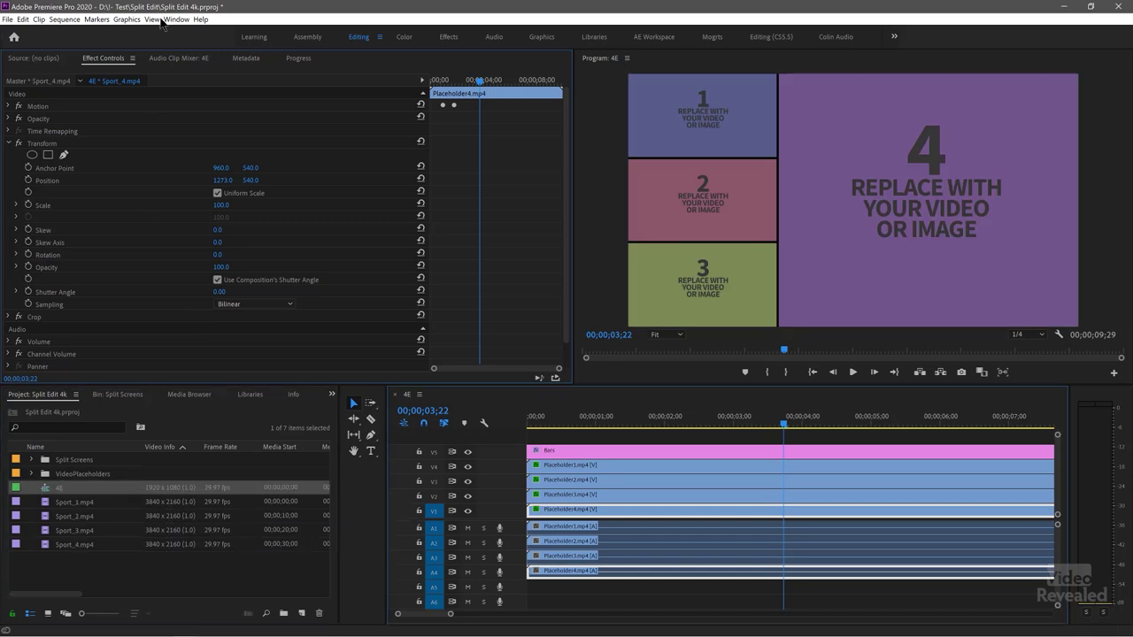
Resize the 4E sequence to 3840 x 2160 with Scale motion effects proportionally unchecked
left_click(64, 21)
left_click(84, 31)
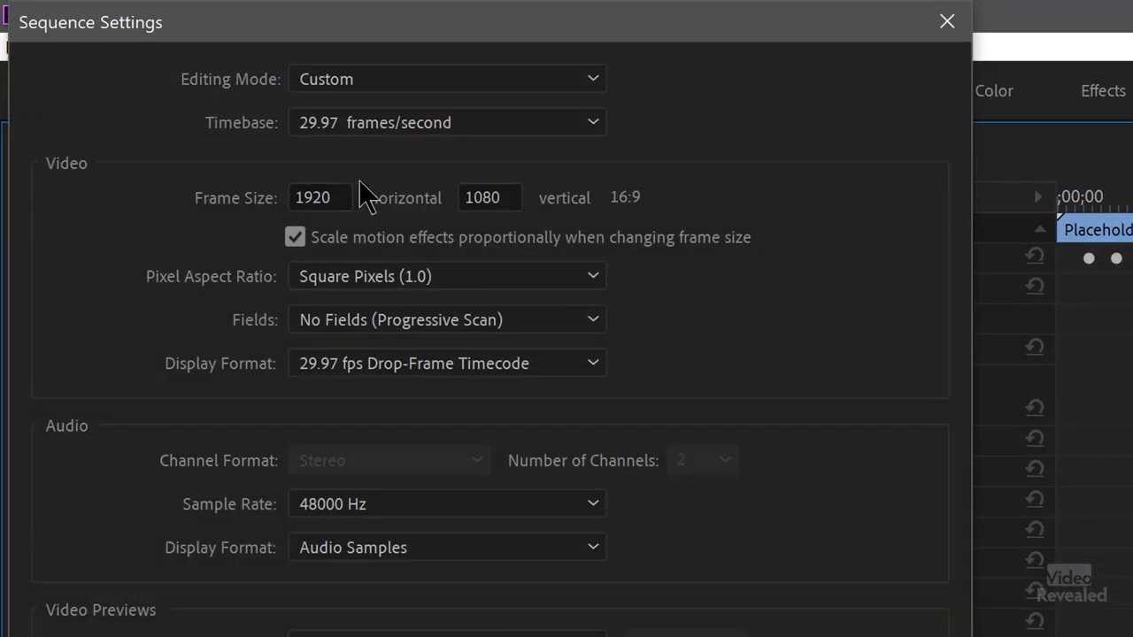
left_click(304, 238)
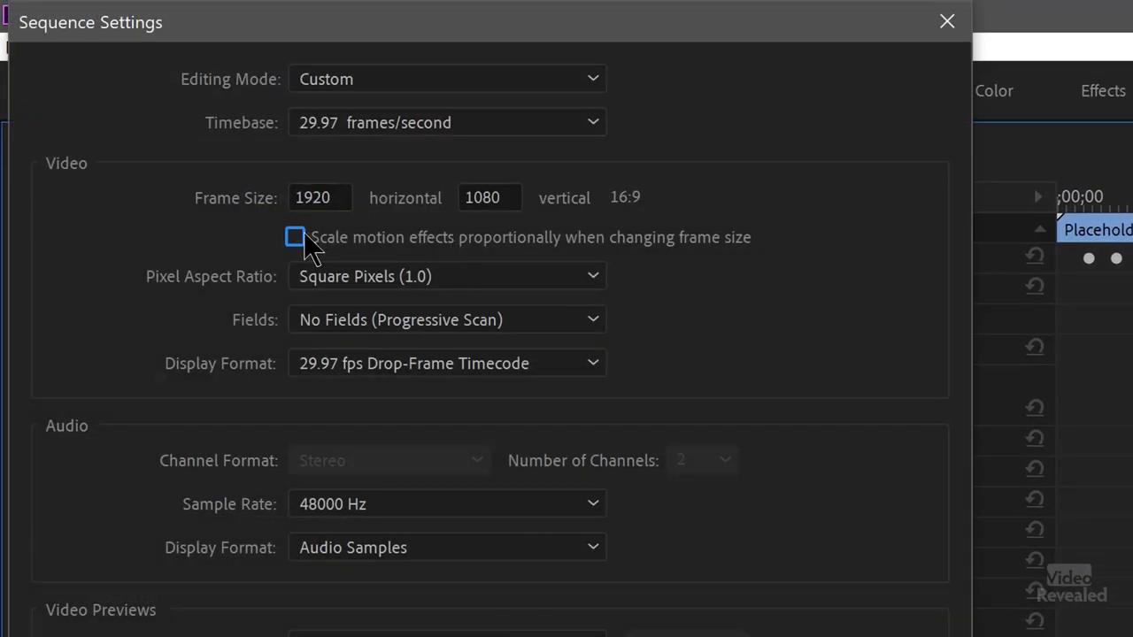
left_click(342, 189)
type("3840")
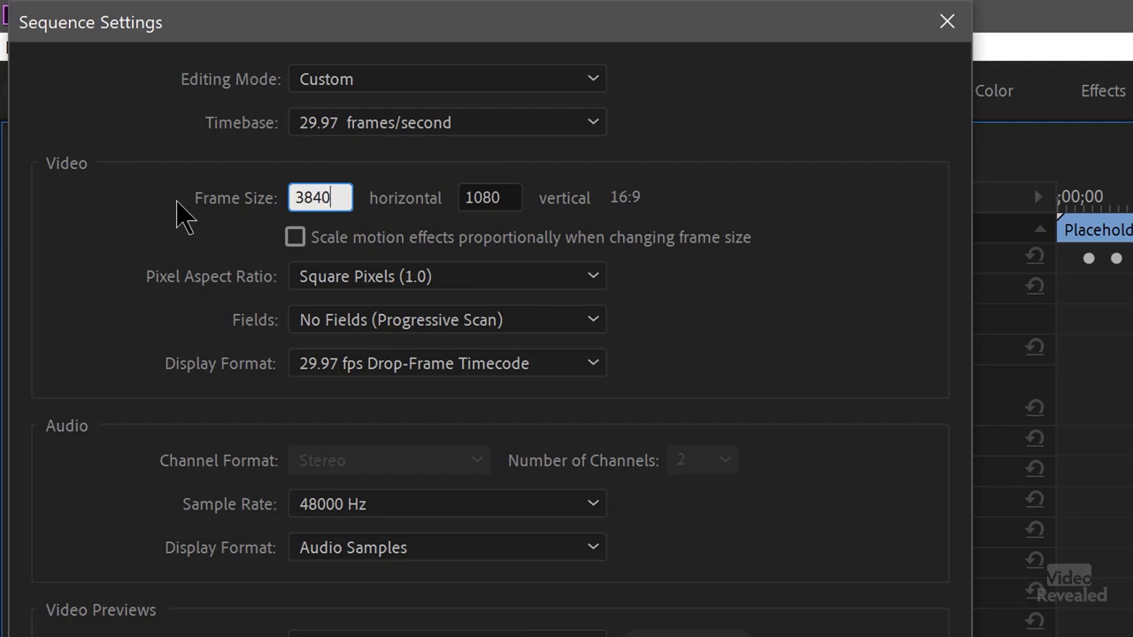
key("Tab")
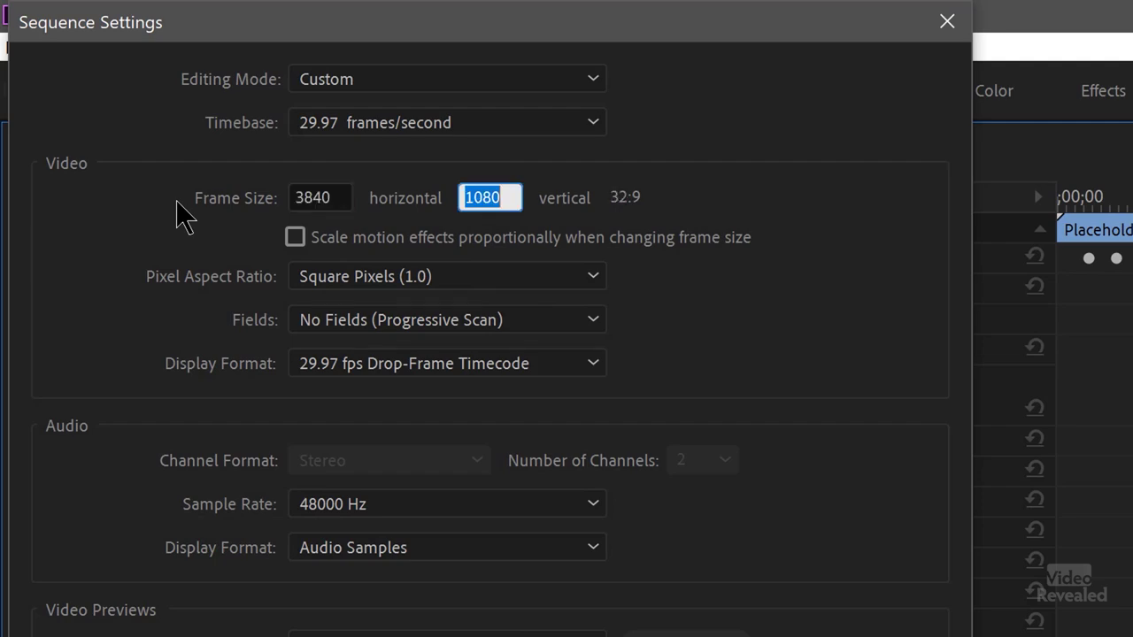
type("21")
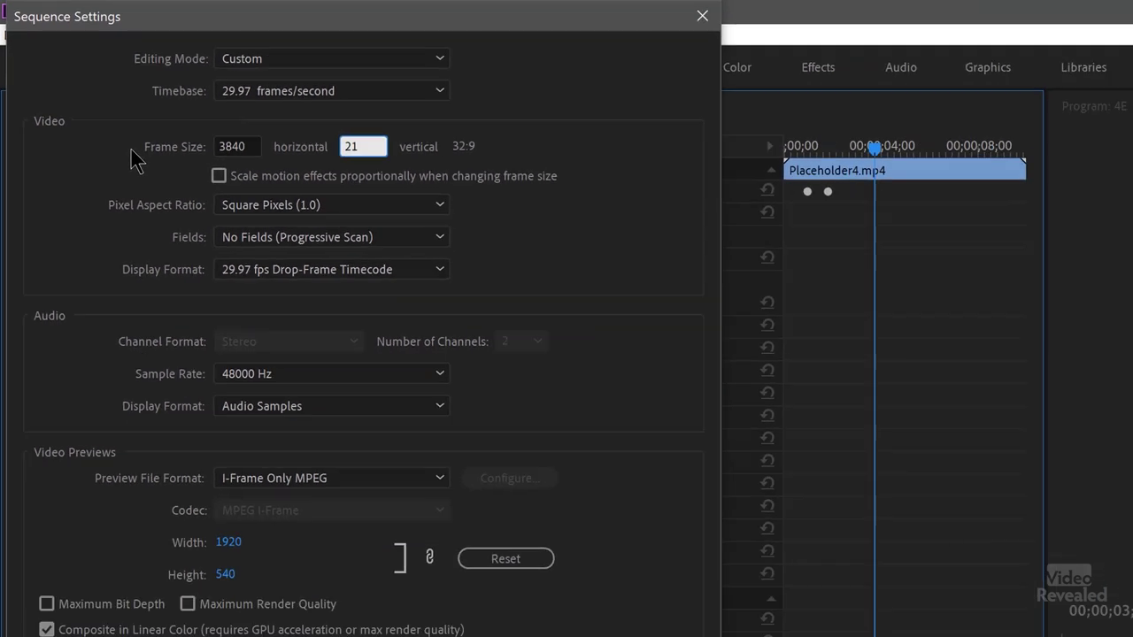
type("60")
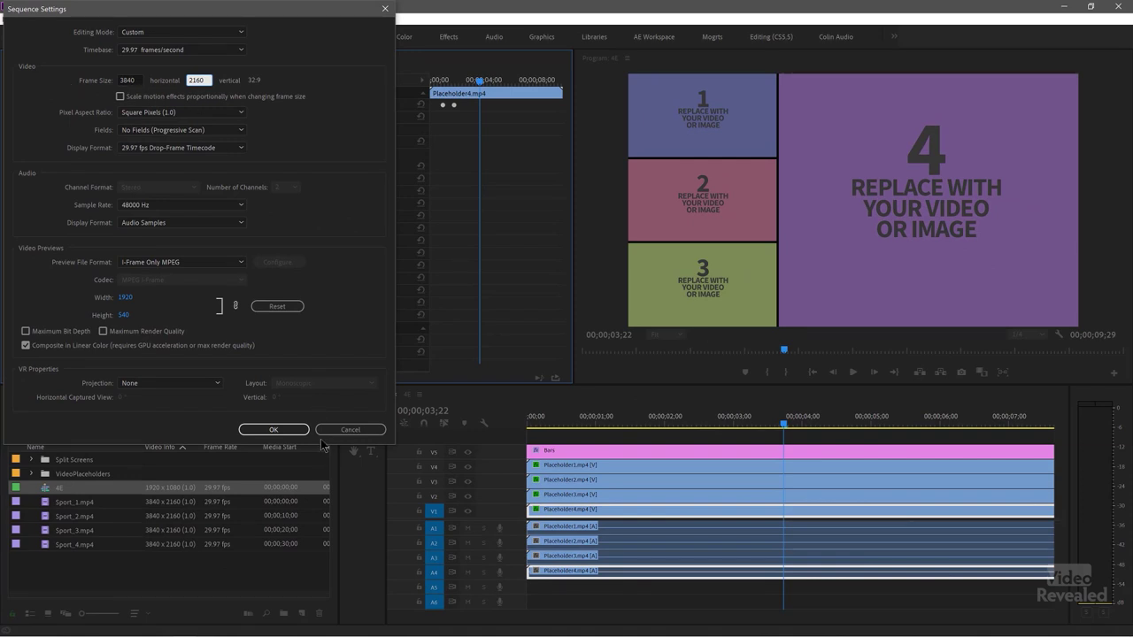
left_click(270, 429)
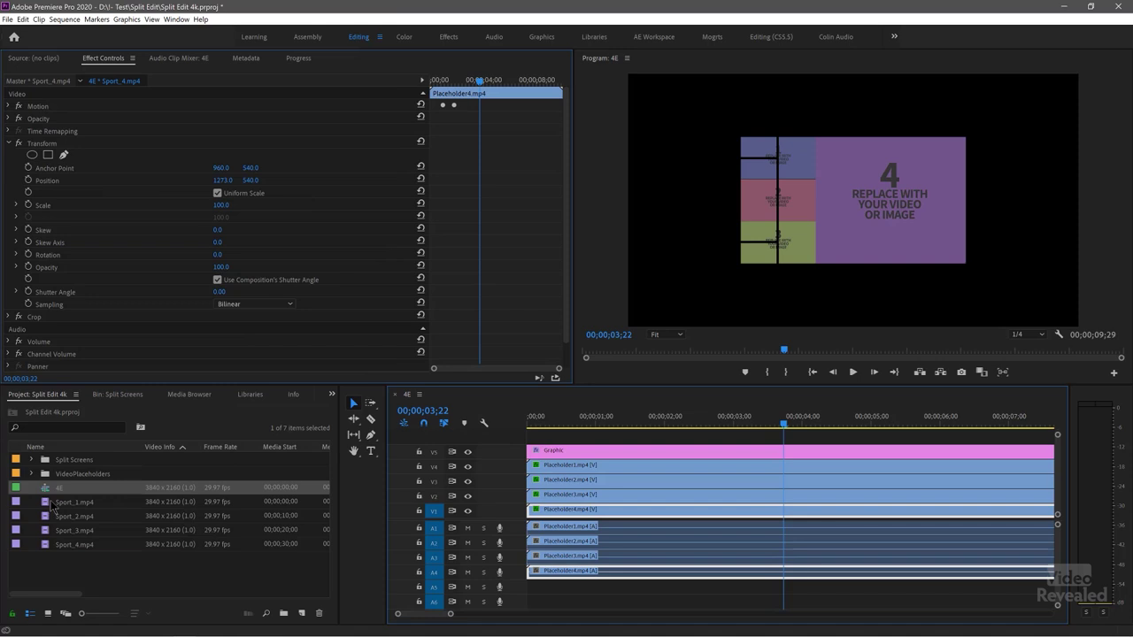
Replace Placeholder1–4 on tracks V4–V1 with Sport_1 to Sport_4.mp4
left_click(51, 506)
left_click_drag(487, 455, 556, 469)
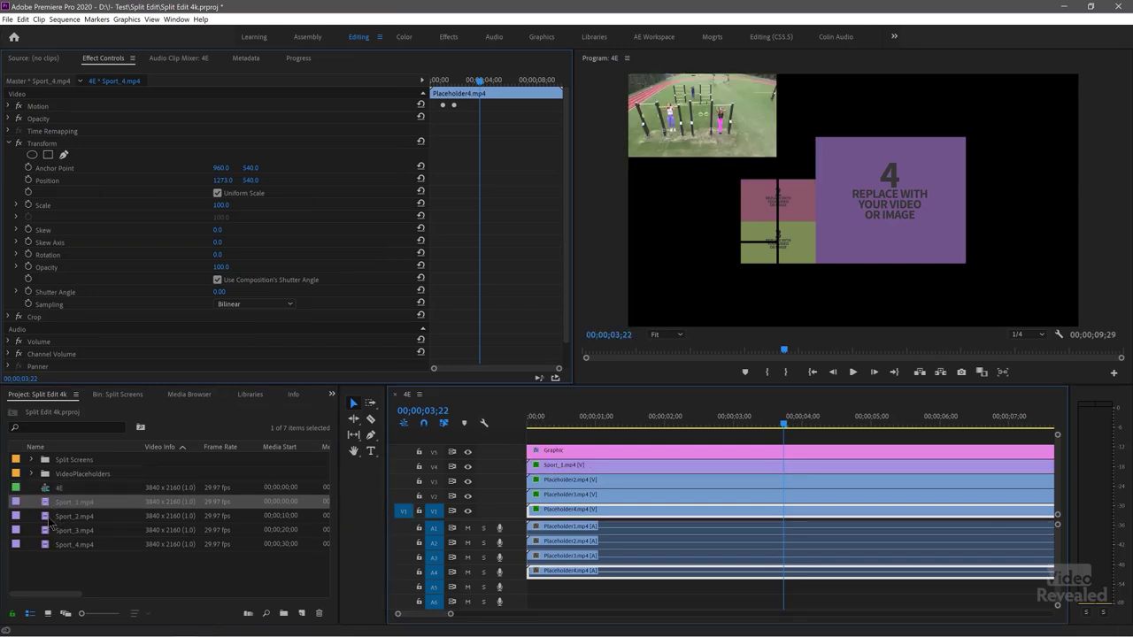
left_click_drag(53, 517, 343, 486)
left_click_drag(534, 483, 534, 482)
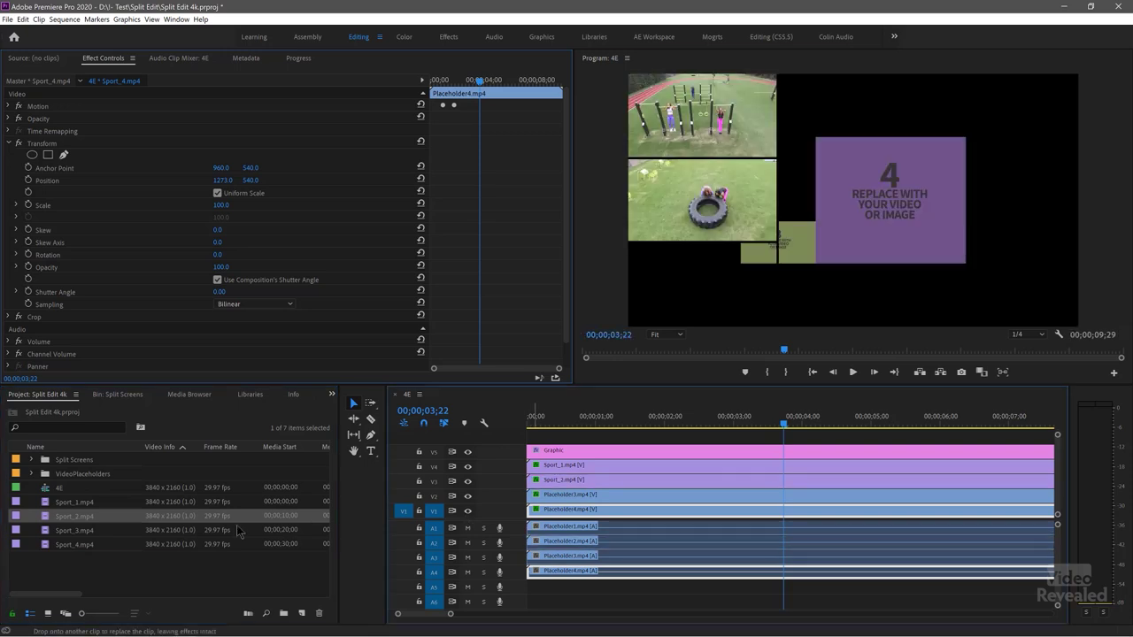
left_click_drag(44, 533, 531, 494)
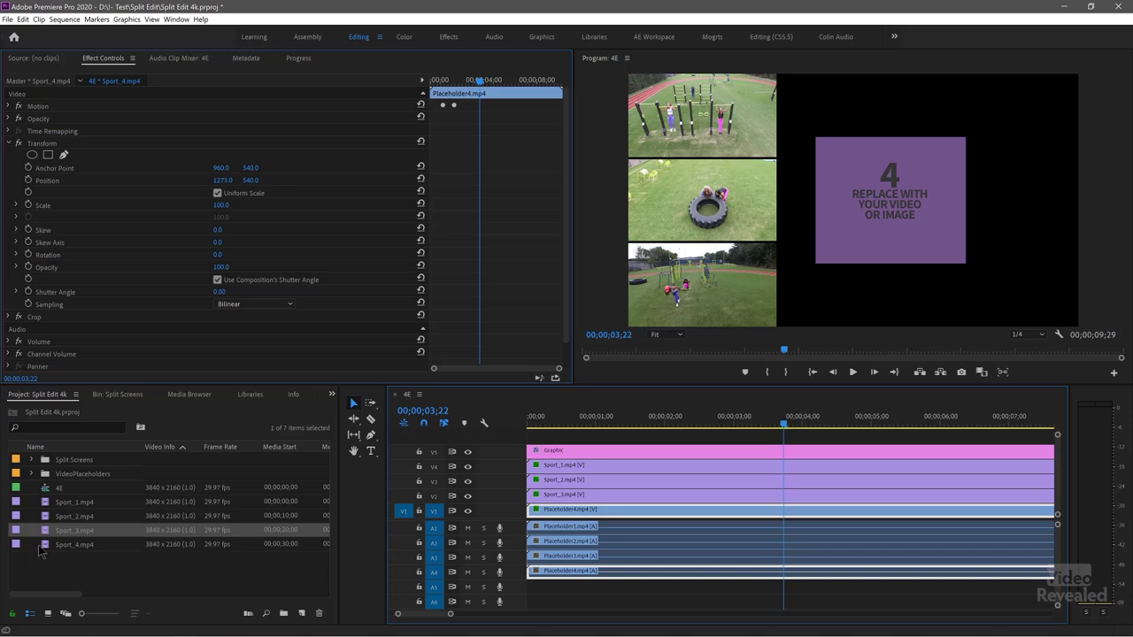
left_click_drag(44, 546, 557, 509)
Play back the 4K sequence from the start and reveal the clip's Motion properties
key("Home")
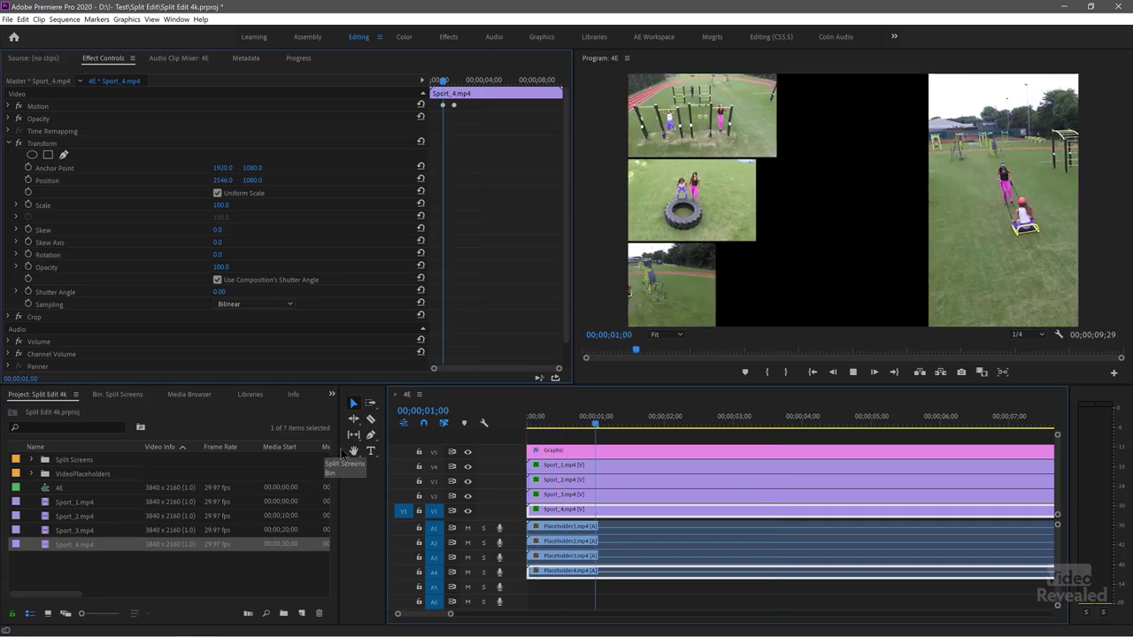
key("space")
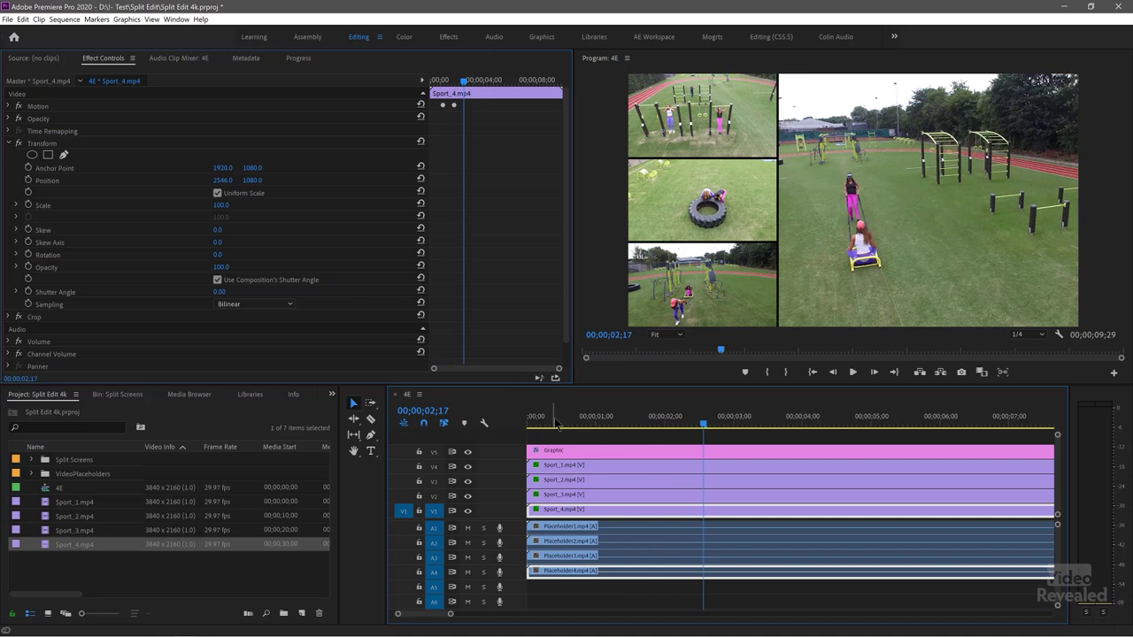
key("Home")
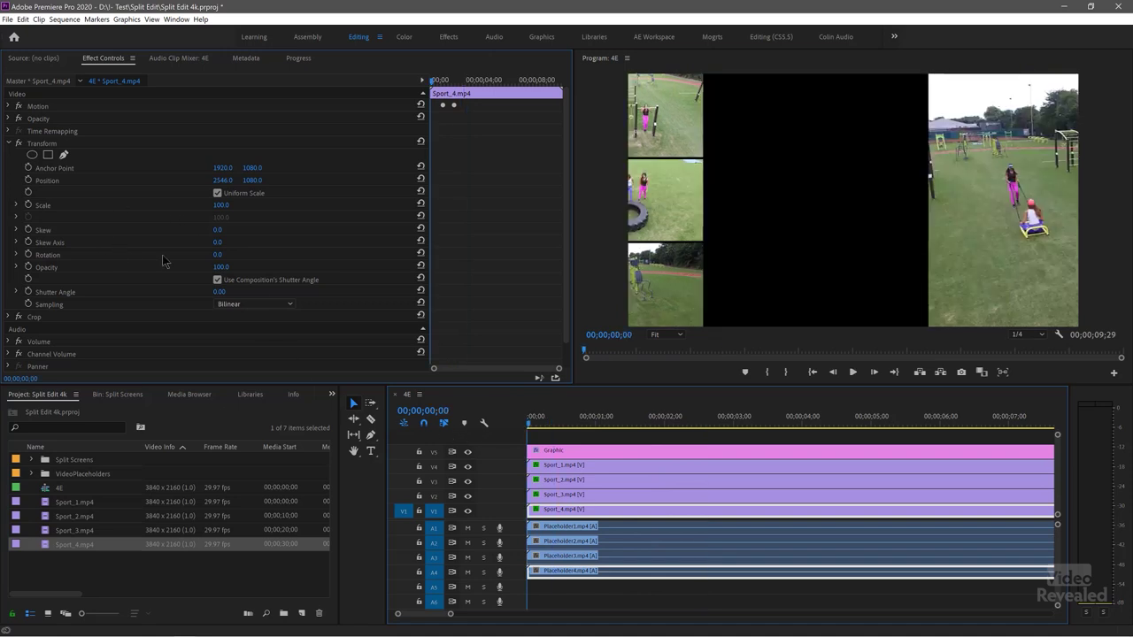
left_click(8, 106)
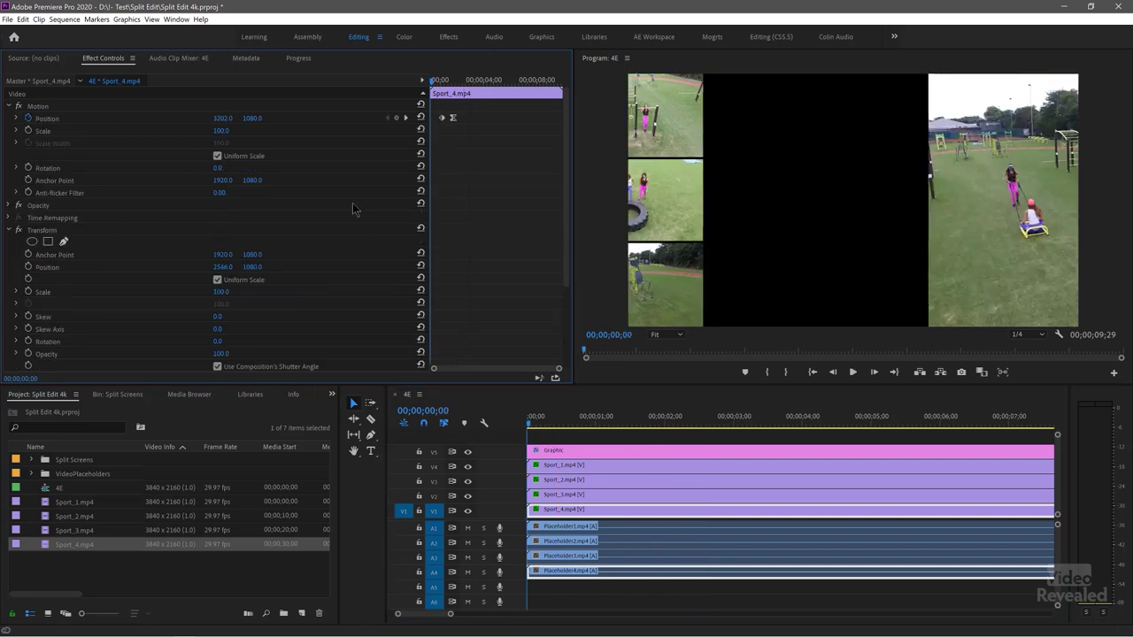